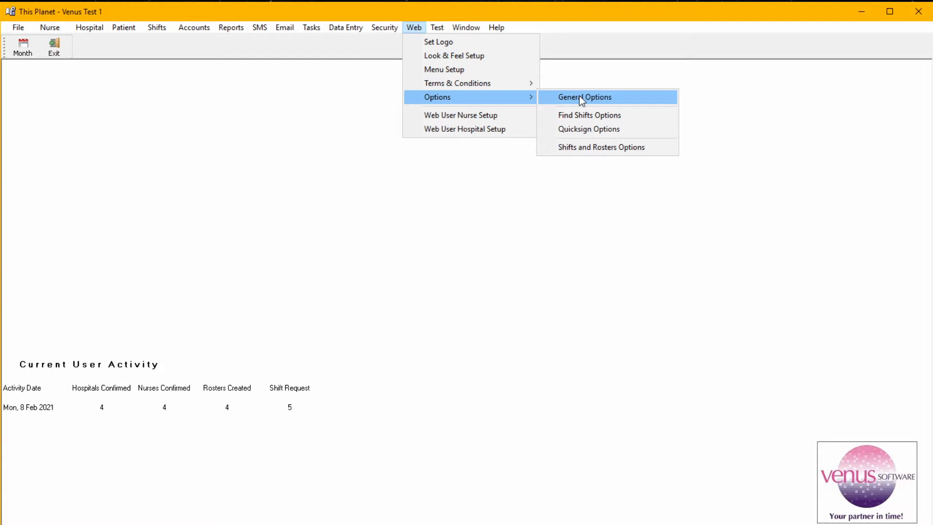
# Step: Open the general web options, review the listed settings and accept them
pyautogui.click(580, 96)
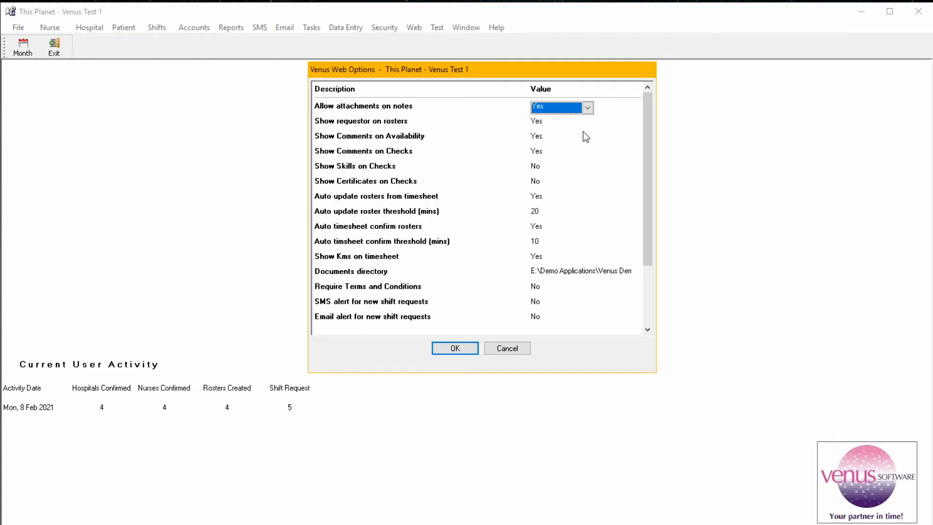
pyautogui.click(460, 349)
# Step: Open the file selection for the Quicksign terms and conditions and leave it without choosing an HTML file
pyautogui.click(413, 27)
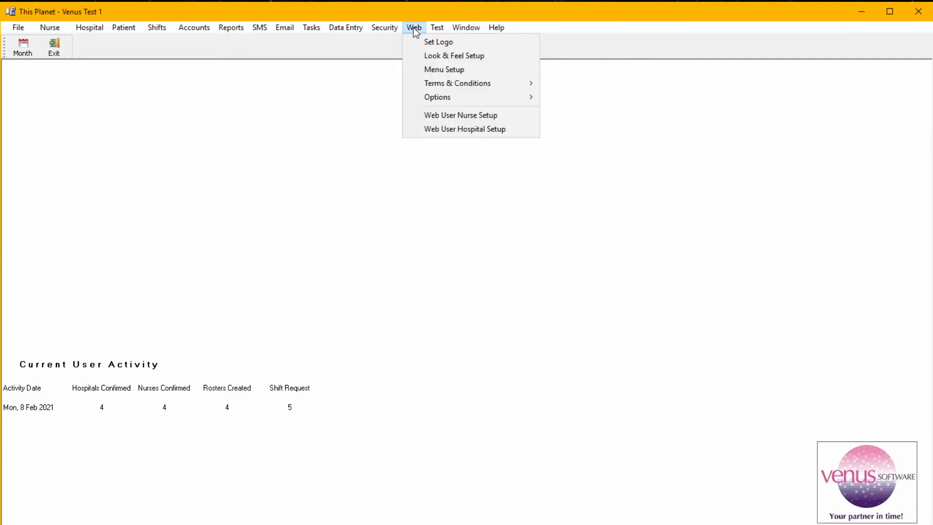
pyautogui.moveTo(533, 83)
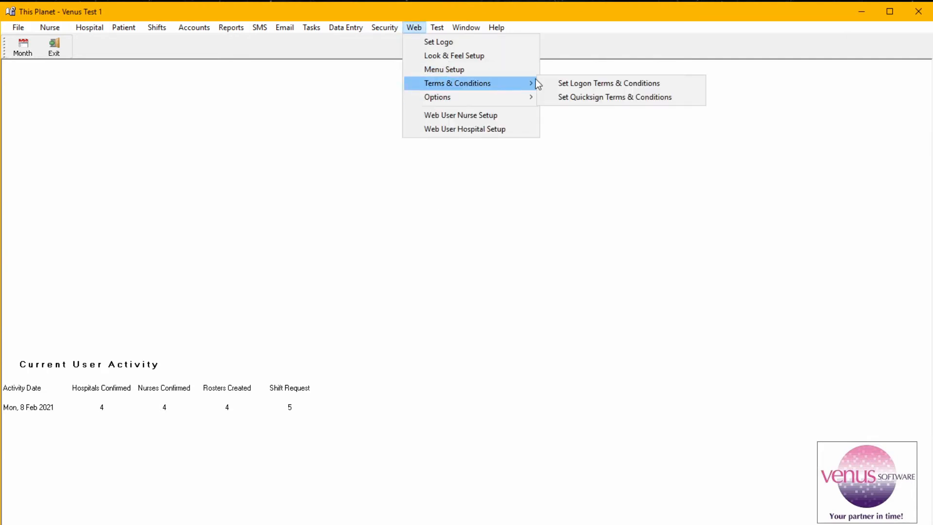
pyautogui.click(612, 97)
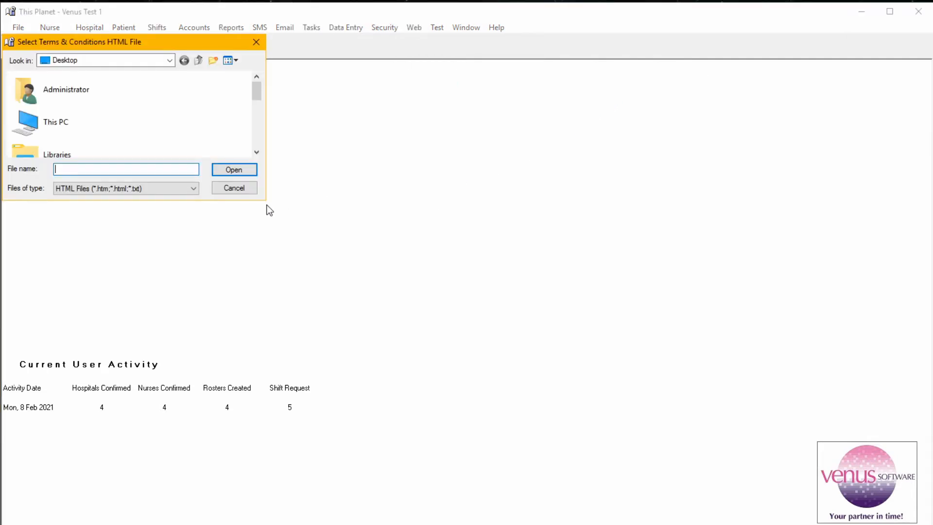
pyautogui.click(237, 191)
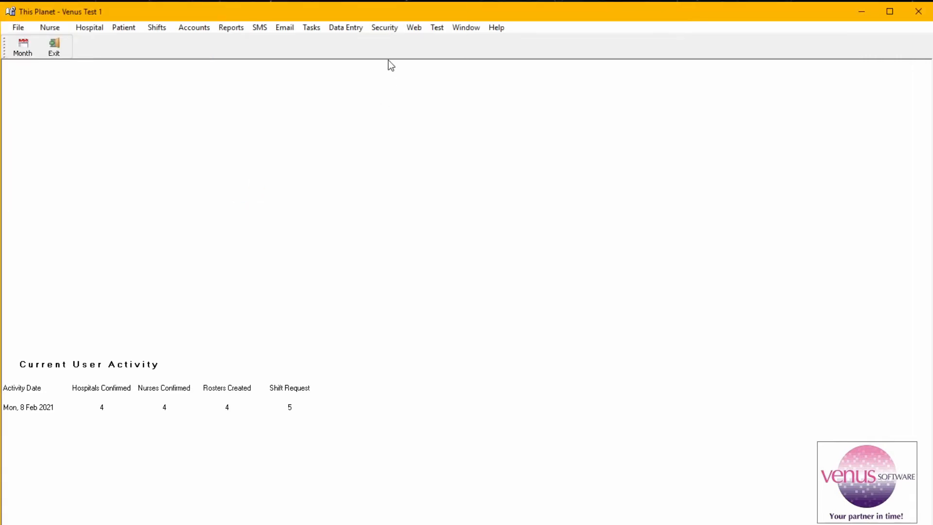
# Step: Open the Quicksign options, set Use Check-In / Check-Out to Yes and check the choice for Auto update roster times
pyautogui.click(418, 27)
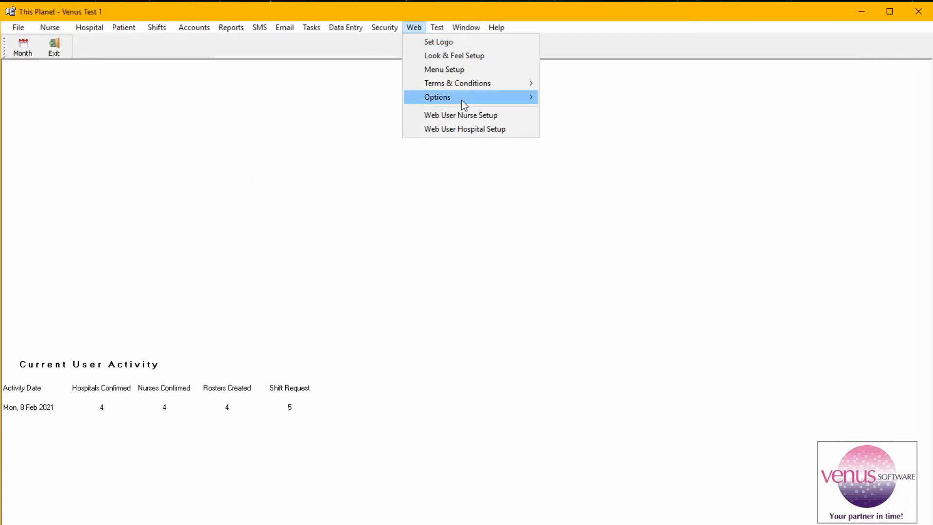
pyautogui.moveTo(467, 103)
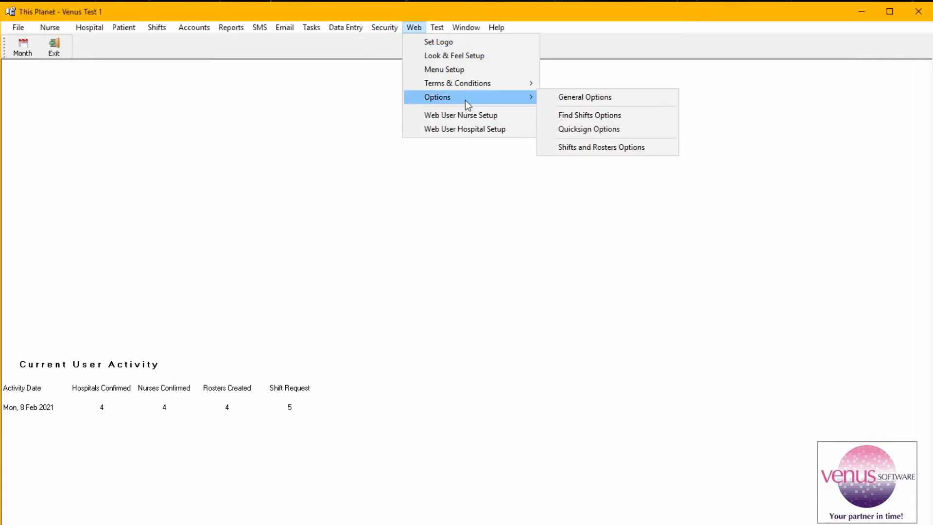
pyautogui.click(591, 128)
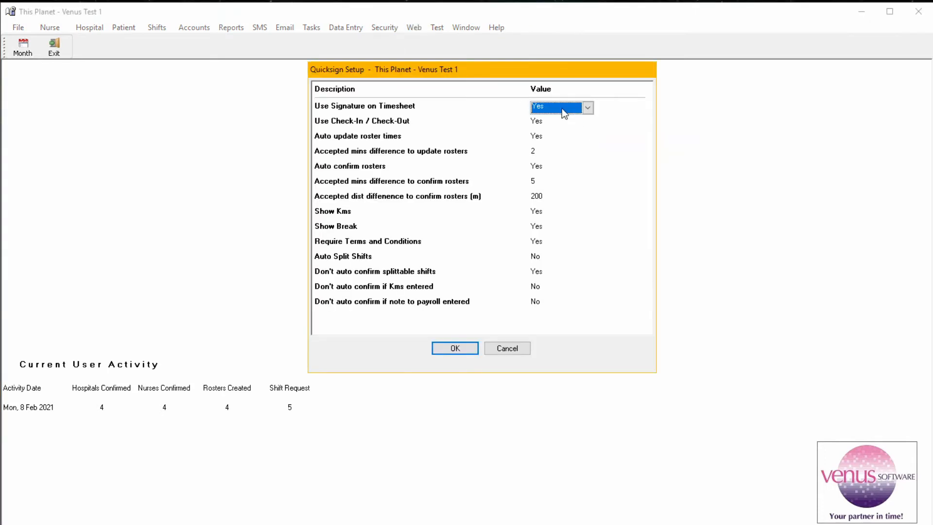
pyautogui.click(556, 124)
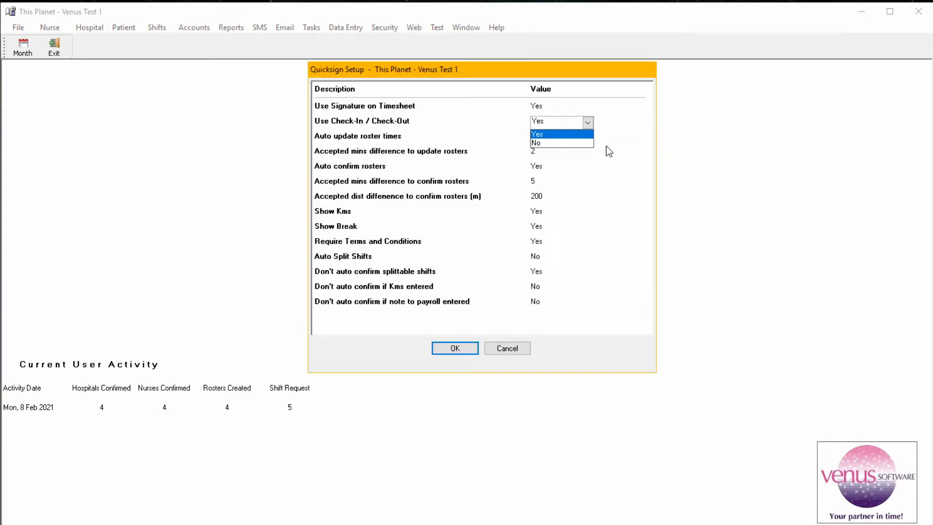
pyautogui.click(571, 137)
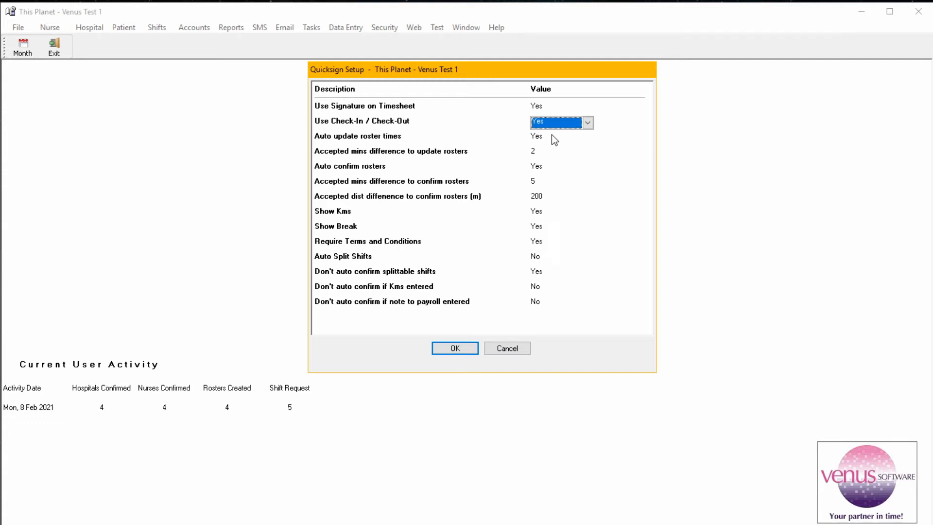
pyautogui.click(549, 136)
pyautogui.click(623, 145)
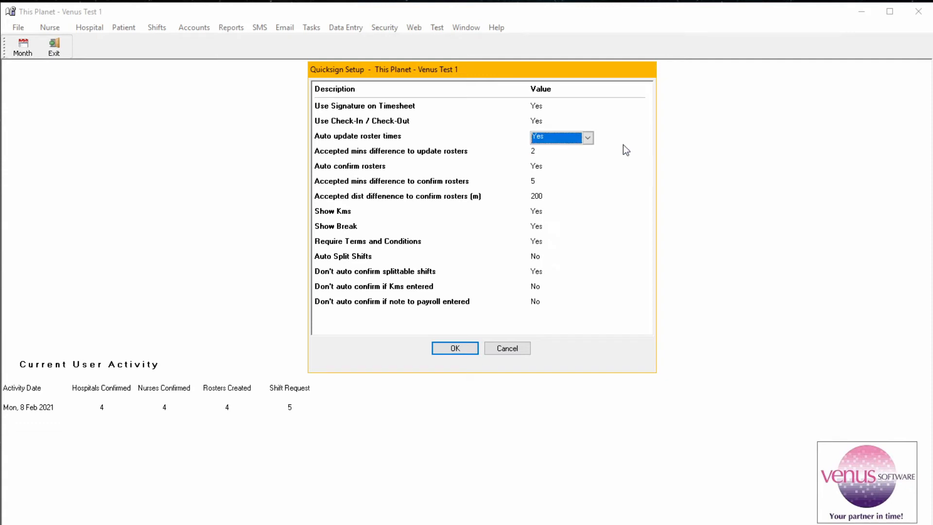
# Step: Examine the Quicksign roster settings for accepted minutes differences, auto confirmation and accepted distance difference
pyautogui.click(550, 151)
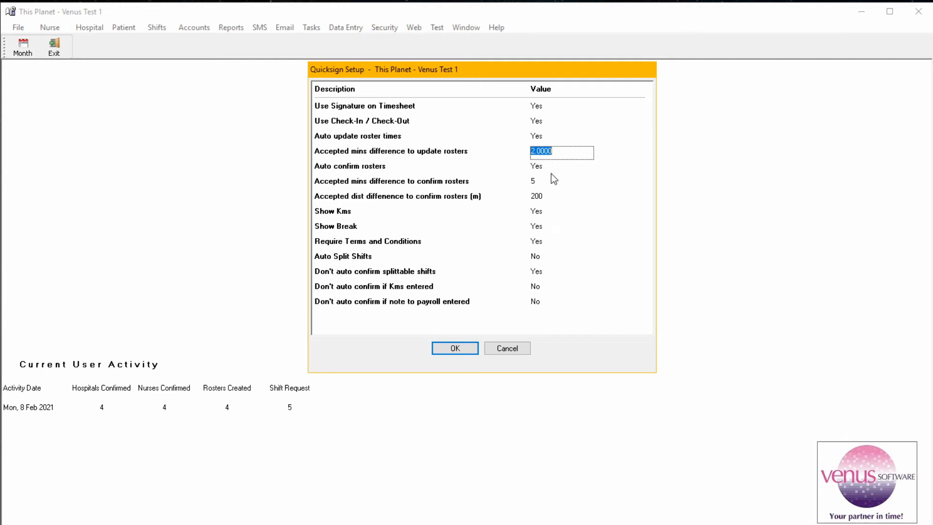
pyautogui.click(545, 167)
pyautogui.click(552, 180)
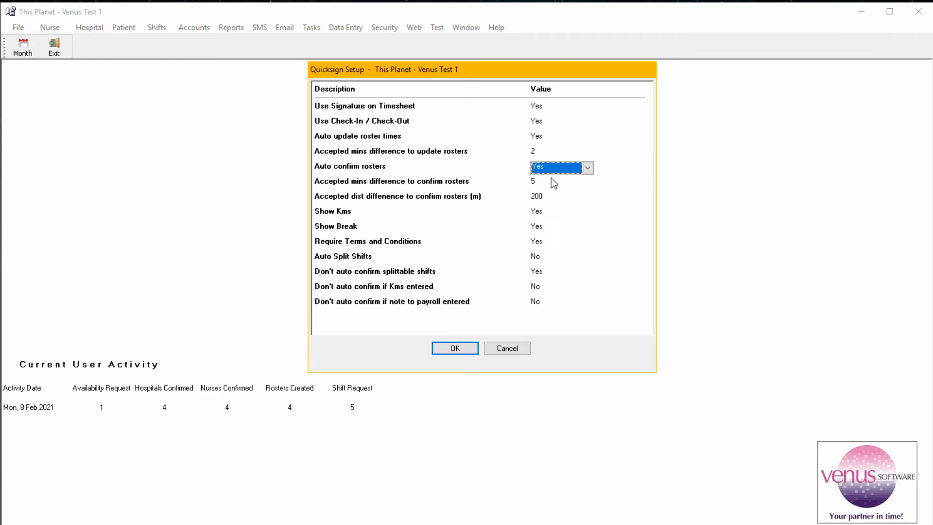
pyautogui.click(544, 182)
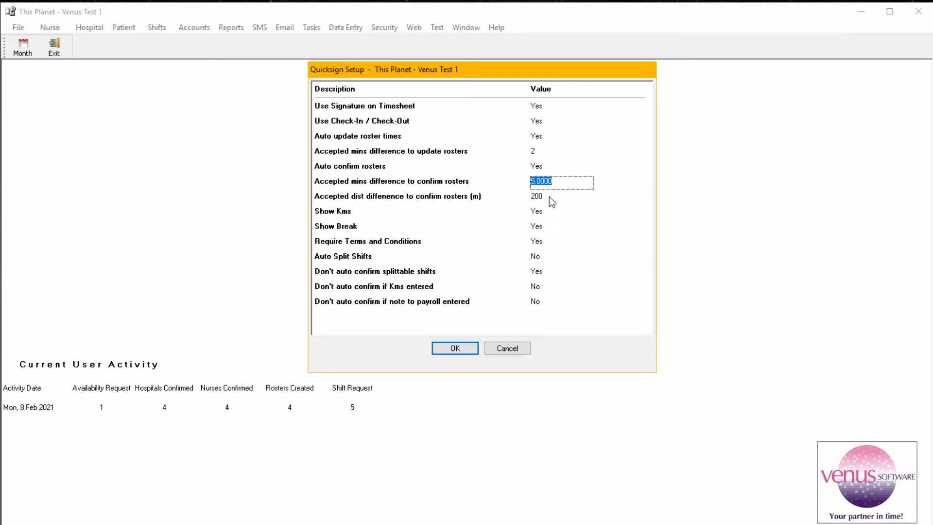
pyautogui.click(549, 196)
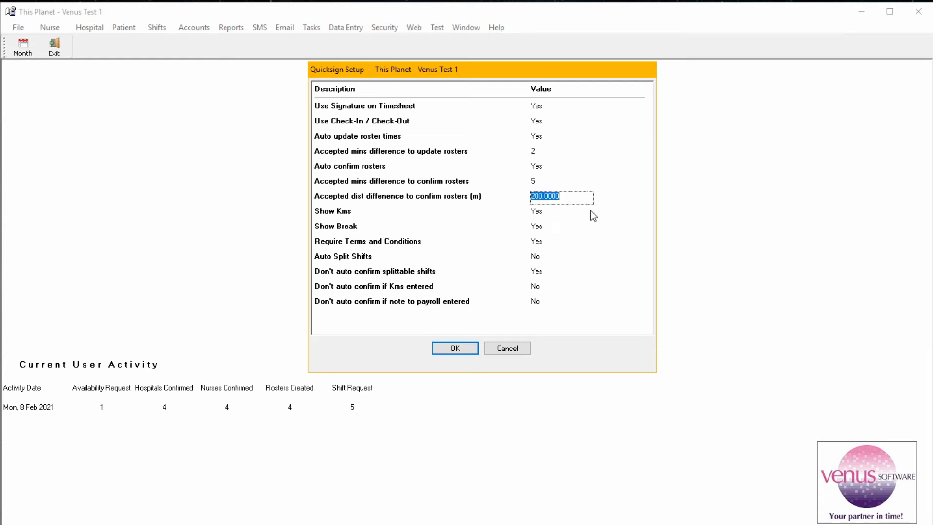
# Step: Set Show Break to Yes in the Quicksign setup and check the choices for Show Kms and Require Terms and Conditions
pyautogui.click(552, 214)
pyautogui.click(618, 212)
pyautogui.click(552, 226)
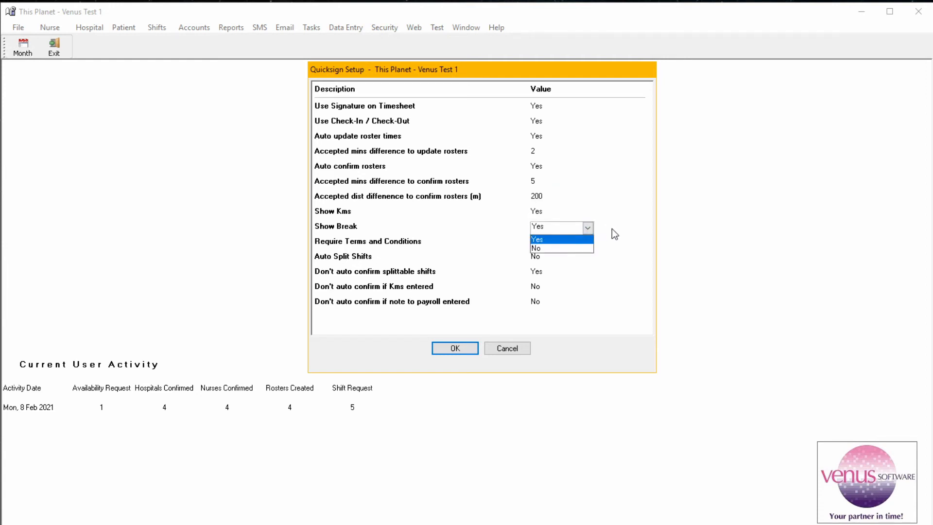
pyautogui.click(560, 236)
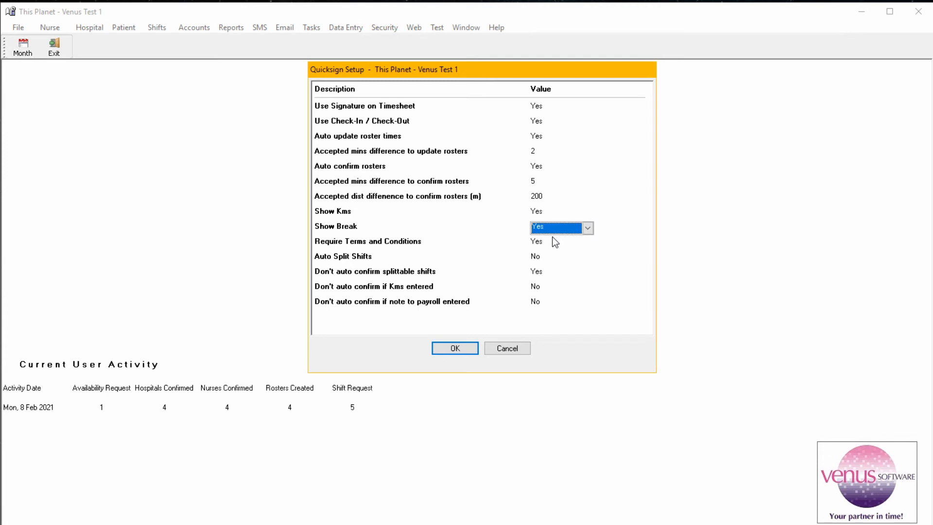
pyautogui.click(552, 240)
pyautogui.click(608, 239)
# Step: Review Auto Split Shifts and the Don't auto confirm options for splittable shifts, Kms and payroll notes, and save the Quicksign setup
pyautogui.click(552, 256)
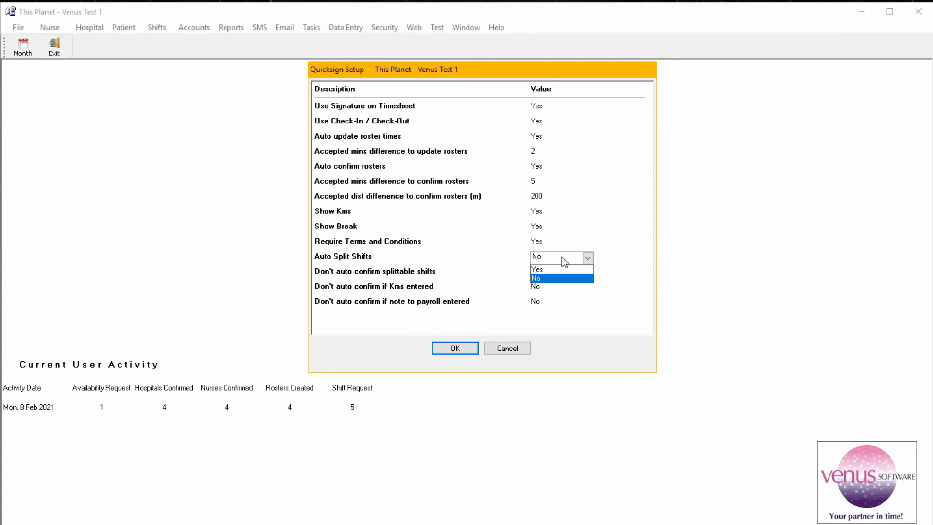
pyautogui.click(616, 259)
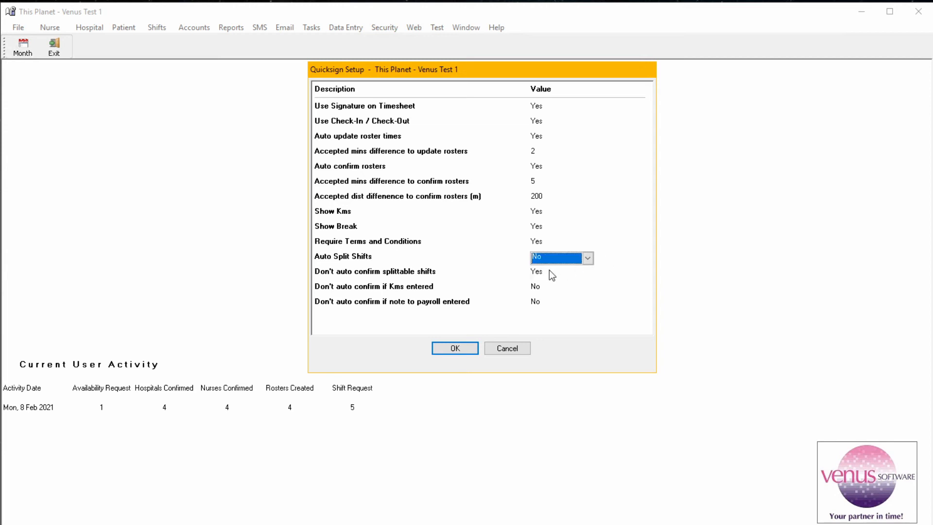
pyautogui.click(552, 272)
pyautogui.click(615, 272)
pyautogui.click(544, 289)
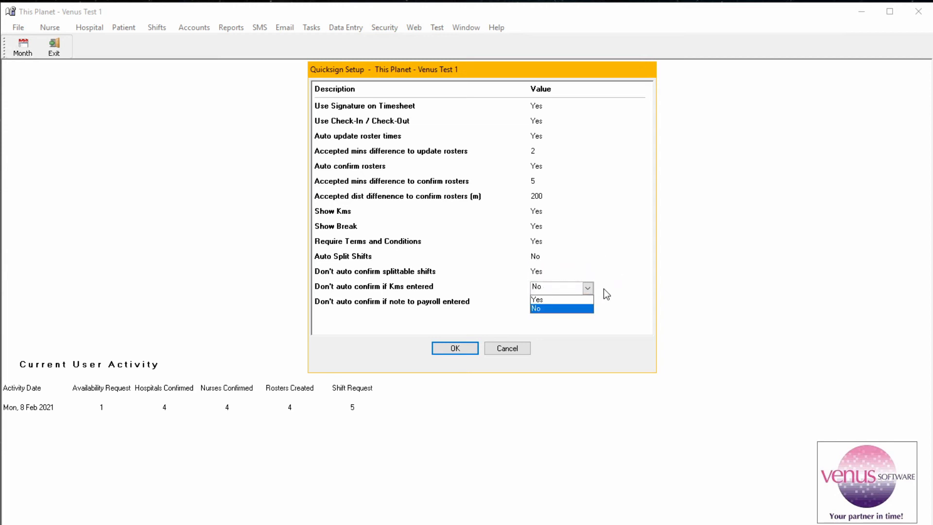
pyautogui.click(607, 294)
pyautogui.click(544, 303)
pyautogui.click(629, 299)
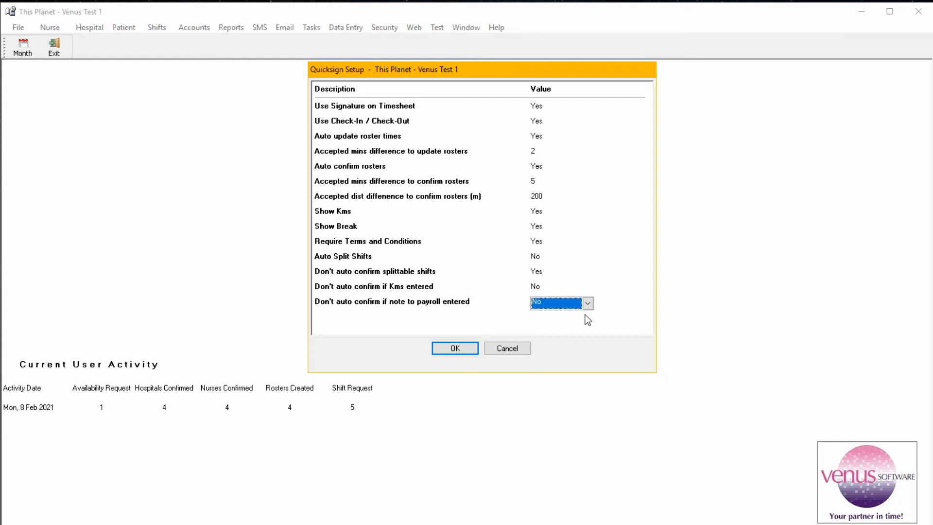
pyautogui.click(455, 348)
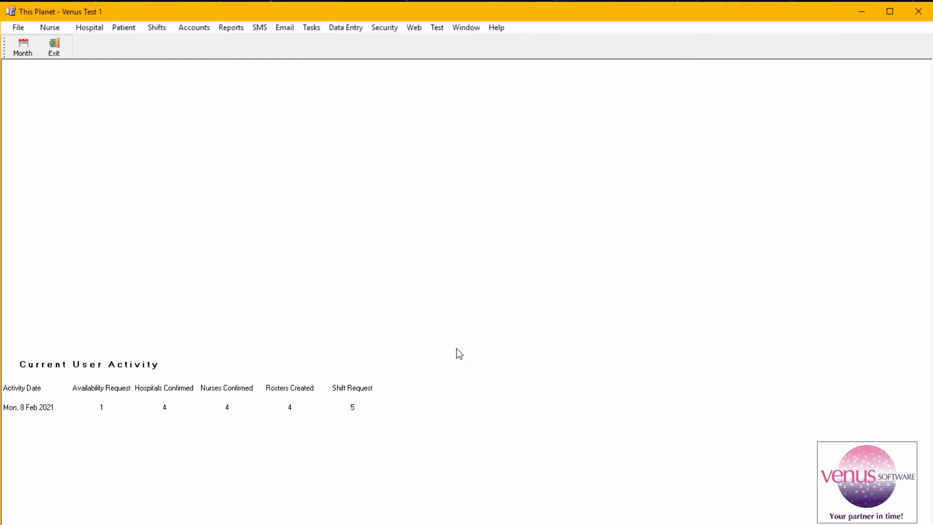
# Step: Open the web menu setup, examine the sort order and visibility of the Hospital, Nurse and Nurse Mobile pages, and close it
pyautogui.click(416, 32)
pyautogui.click(445, 70)
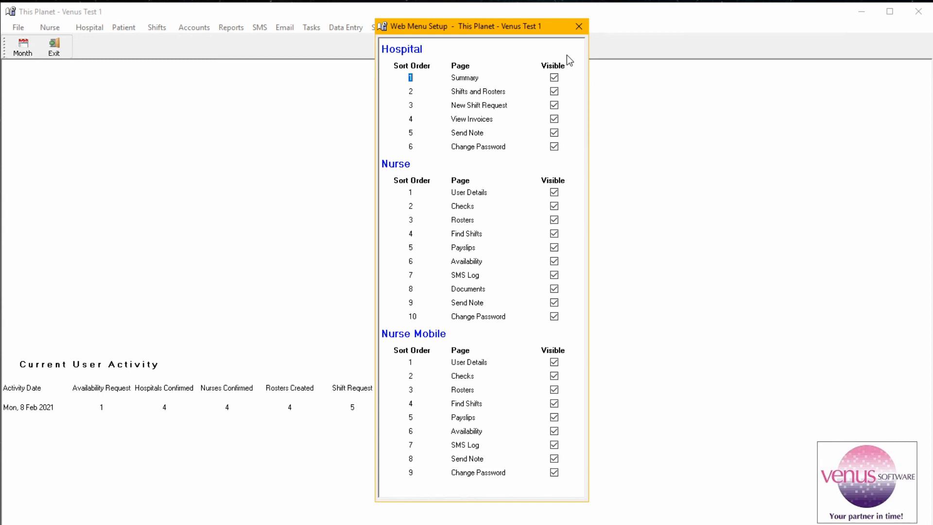
pyautogui.click(576, 25)
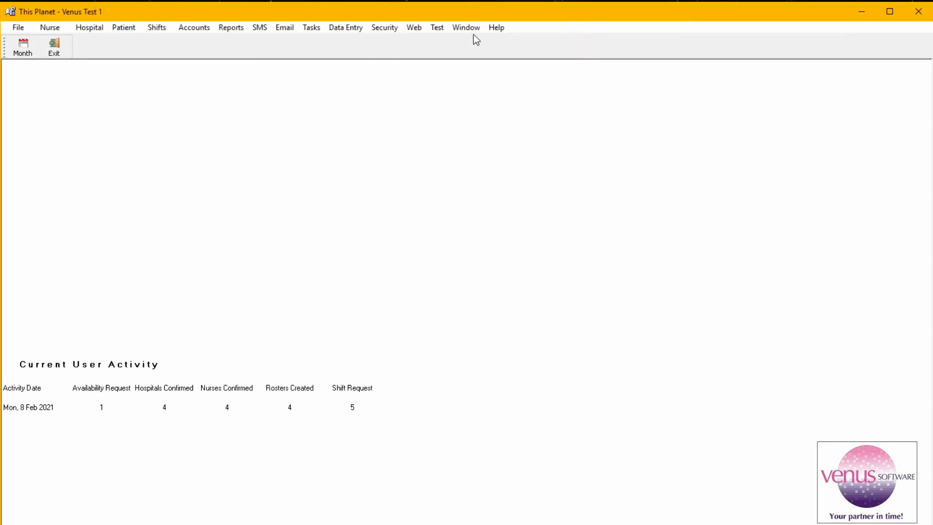
# Step: Add the first nurse without a web user ID as a web user, accepting the suggested username and generated password
pyautogui.click(413, 28)
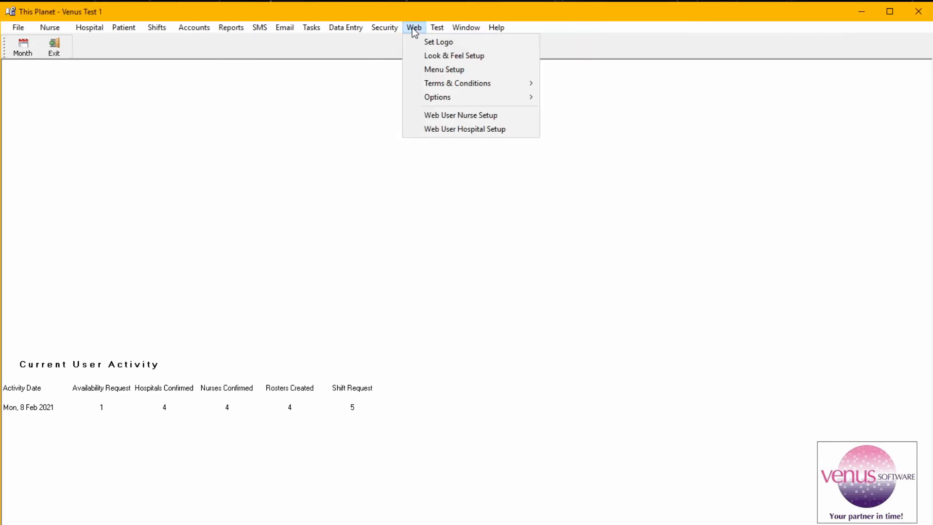
pyautogui.click(436, 116)
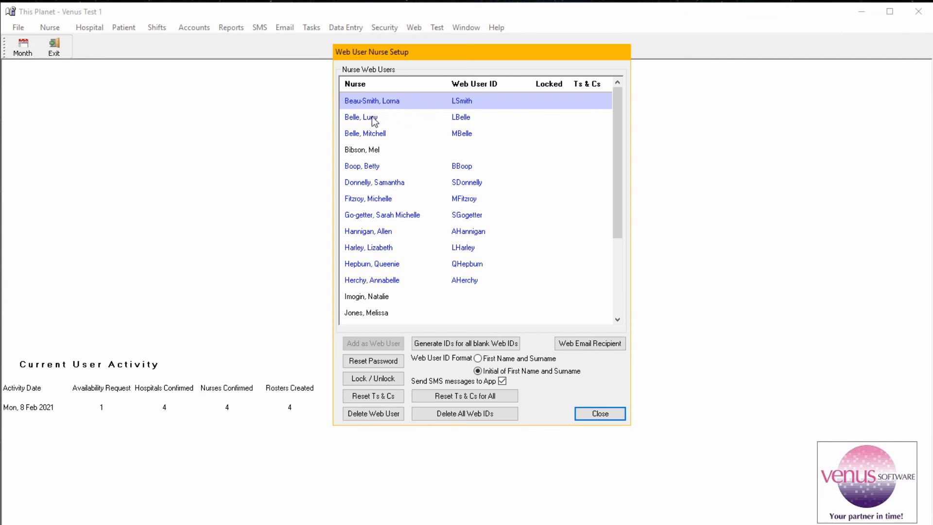
pyautogui.click(372, 119)
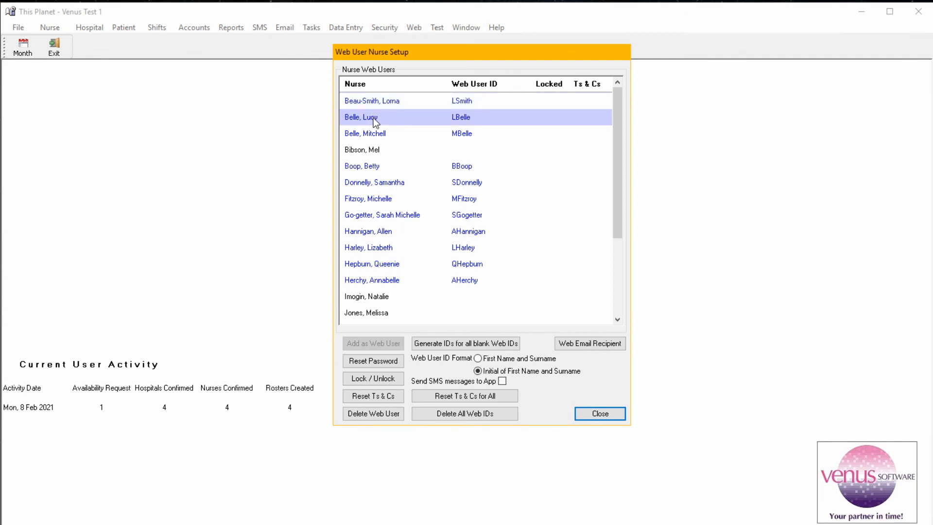
pyautogui.click(360, 150)
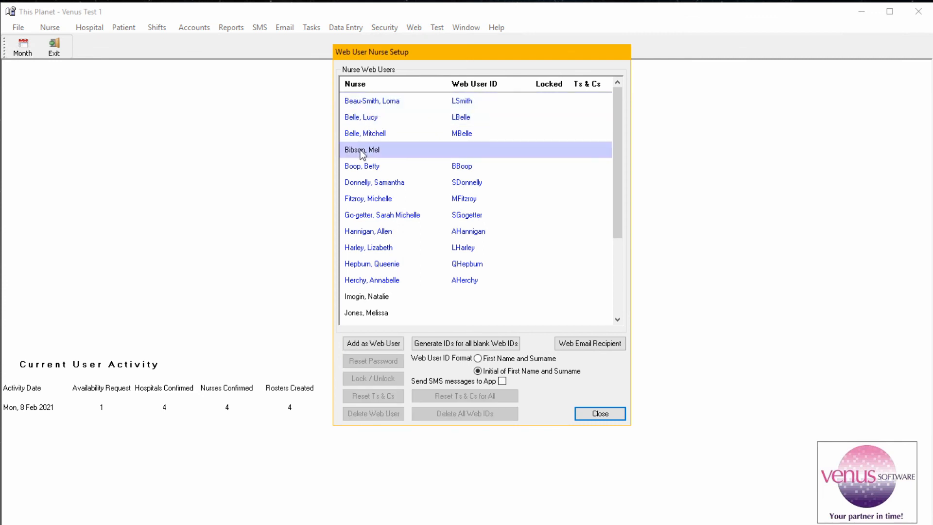
pyautogui.click(366, 343)
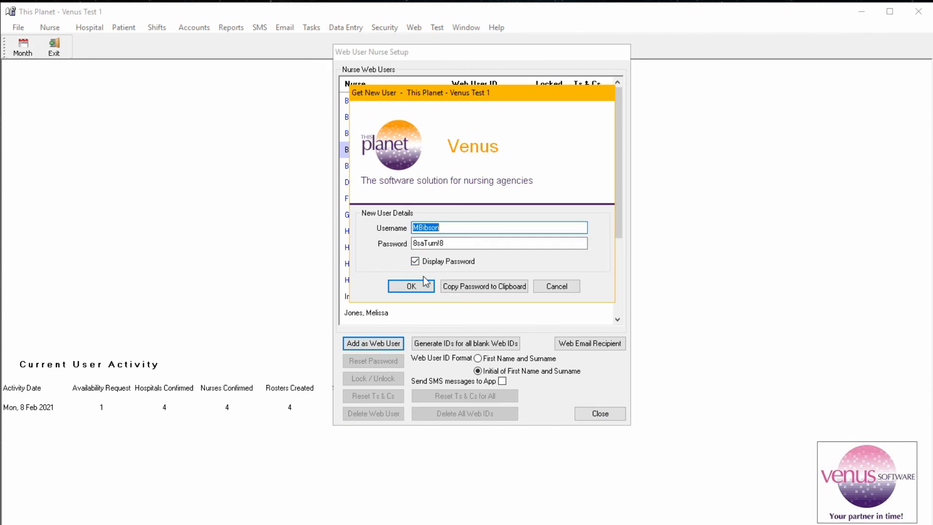
pyautogui.click(410, 286)
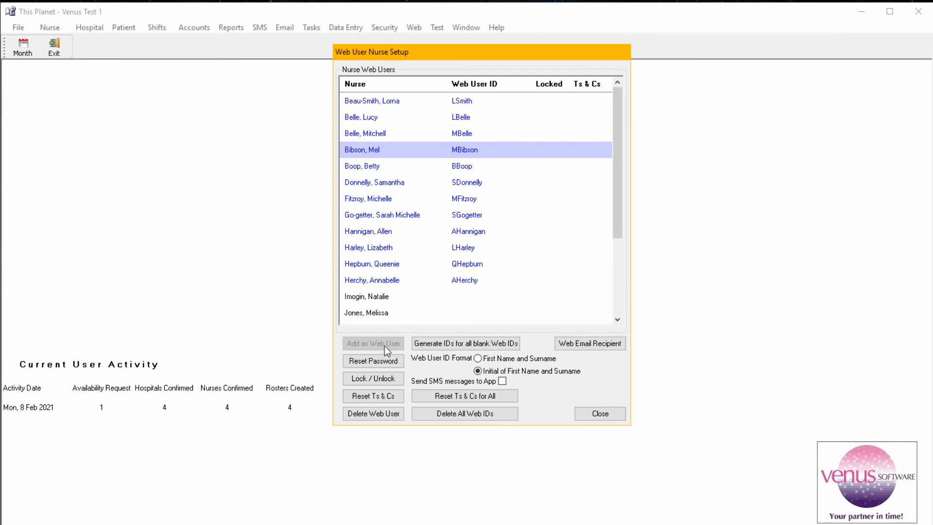
# Step: Lock the newly added nurse's web account, unlock it again and close the nurse web user setup
pyautogui.click(377, 381)
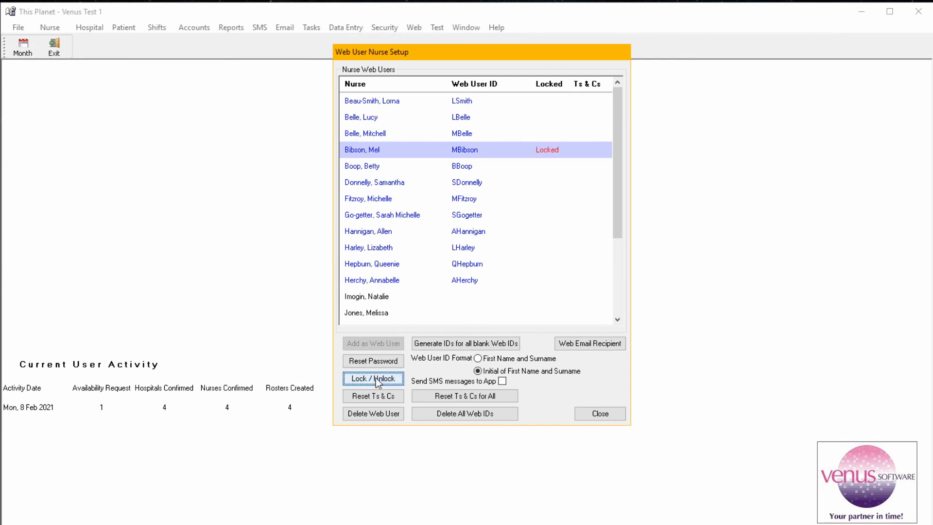
pyautogui.click(377, 381)
pyautogui.click(593, 415)
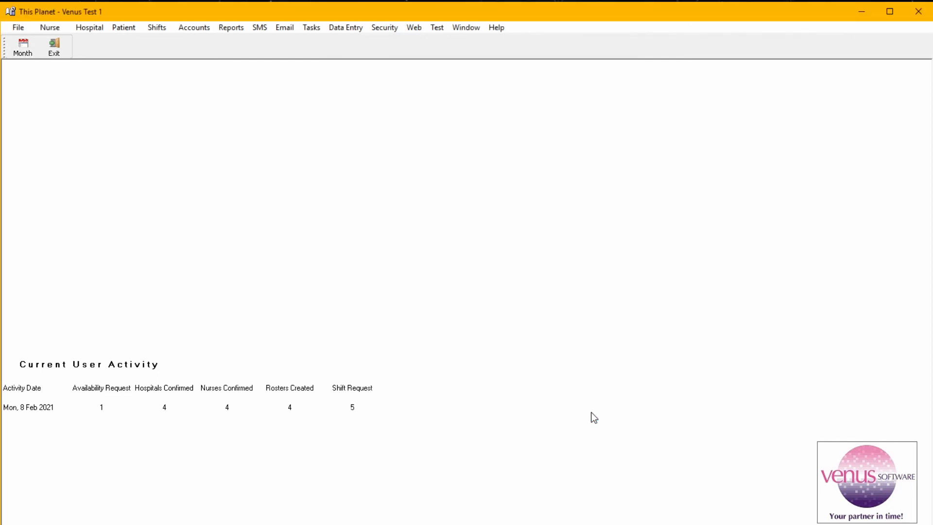
# Step: Open the hospital web user setup and select the second user to view that user's hospital authority levels
pyautogui.click(413, 28)
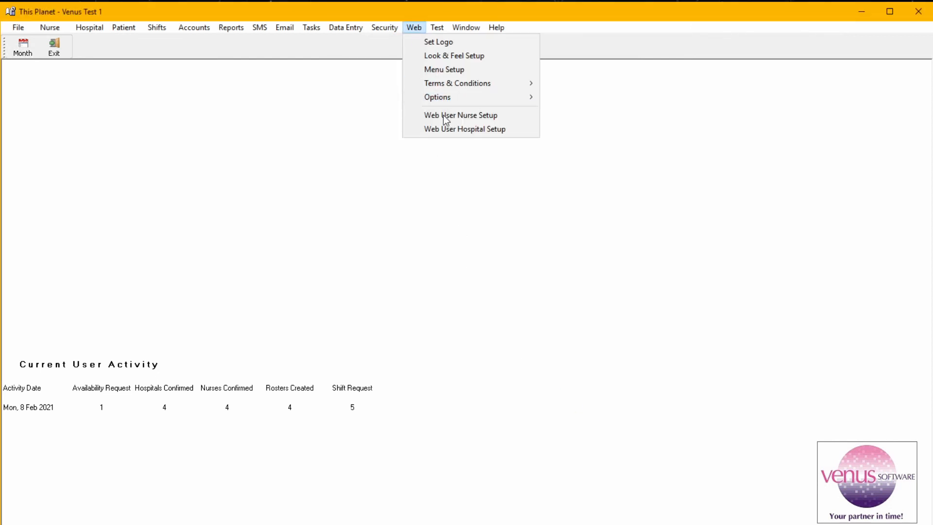
pyautogui.click(447, 128)
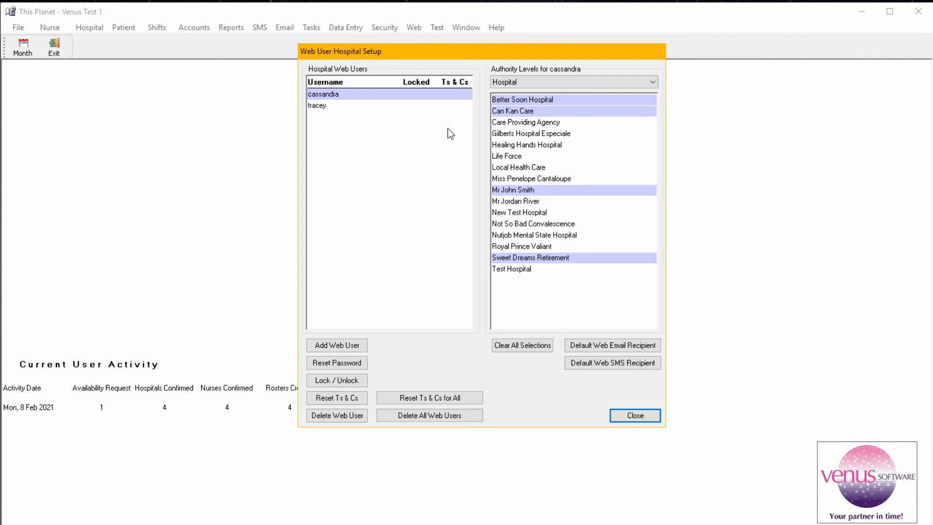
pyautogui.click(328, 107)
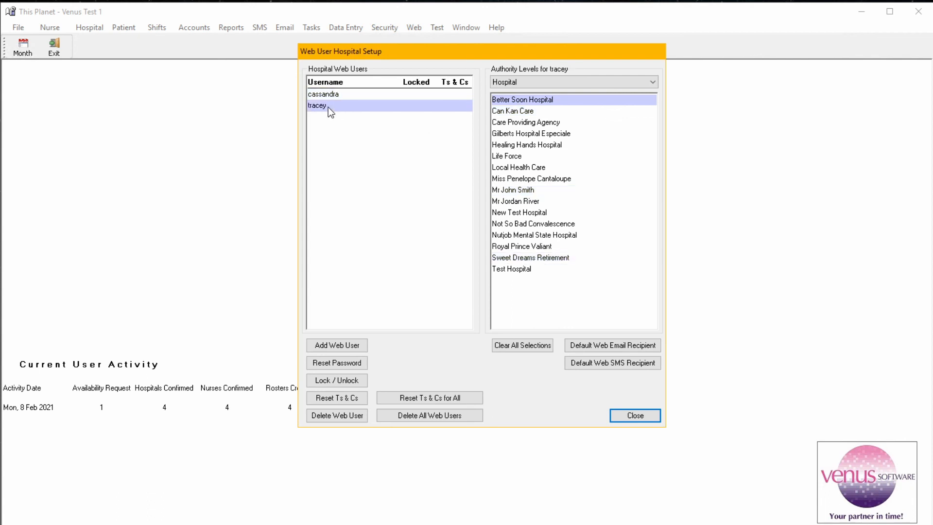
# Step: Give the second hospital web user authority for Healing Hands Hospital, and remove Registered and PCA from that user's nurse types
pyautogui.click(518, 144)
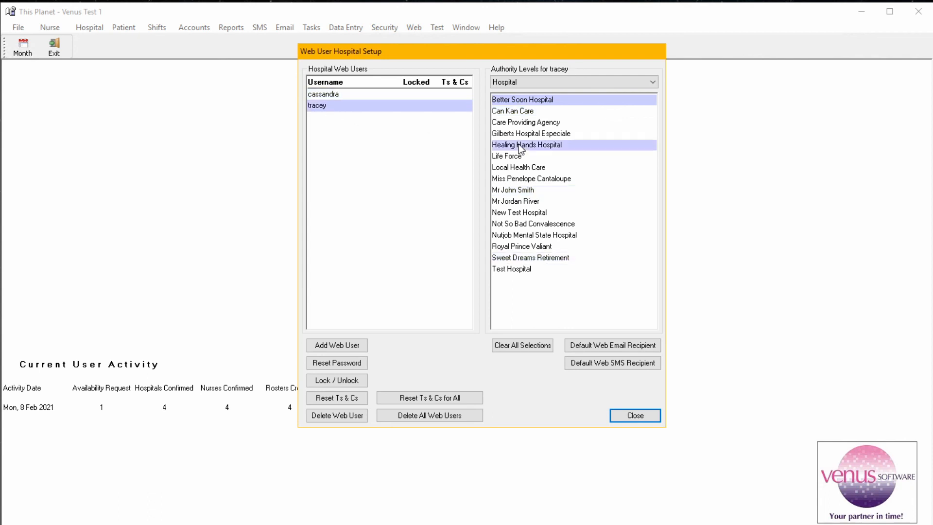
pyautogui.click(532, 81)
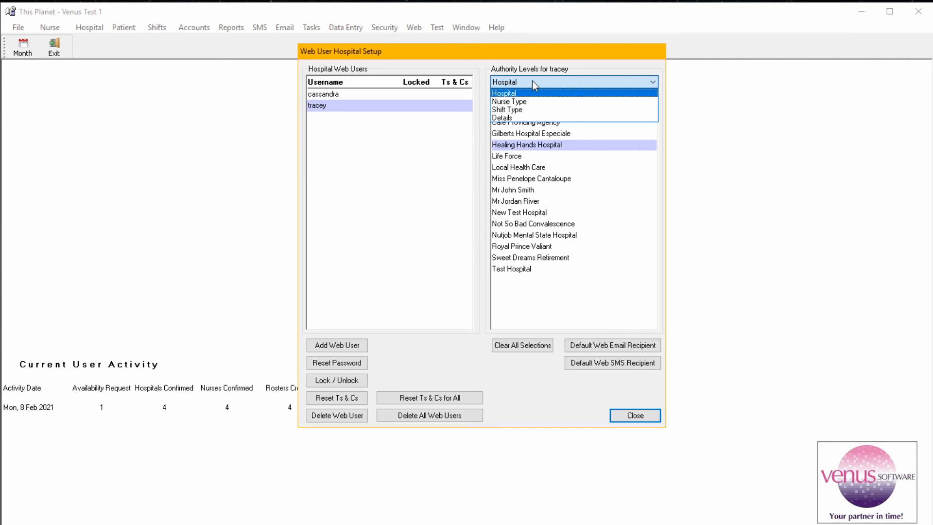
pyautogui.click(519, 101)
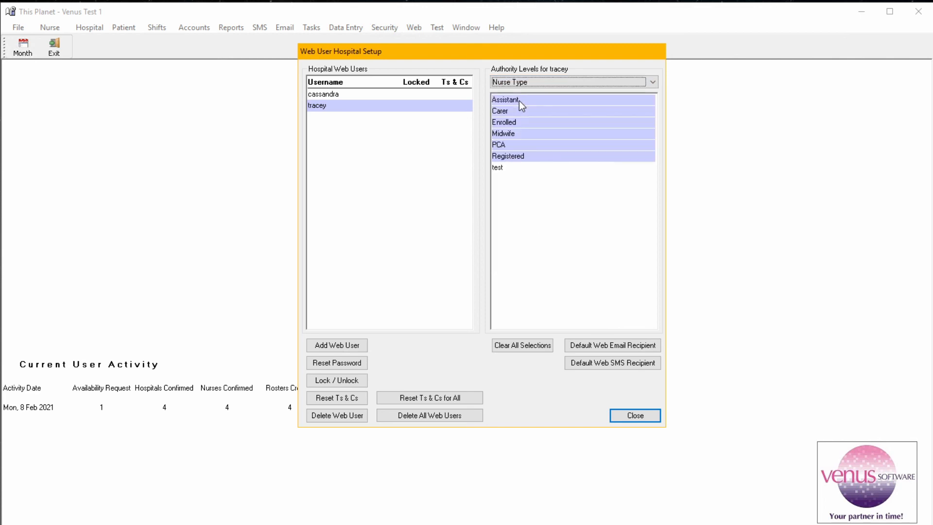
pyautogui.click(509, 156)
pyautogui.click(505, 145)
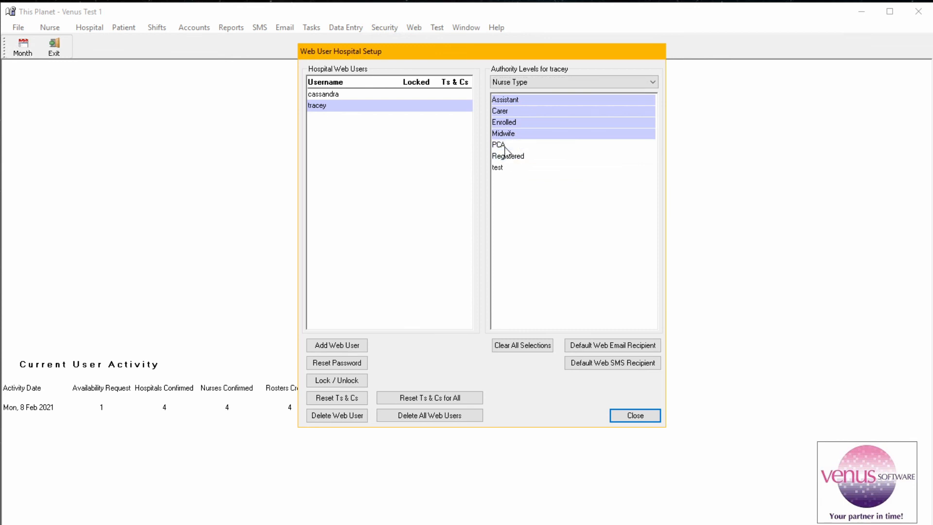
pyautogui.click(532, 82)
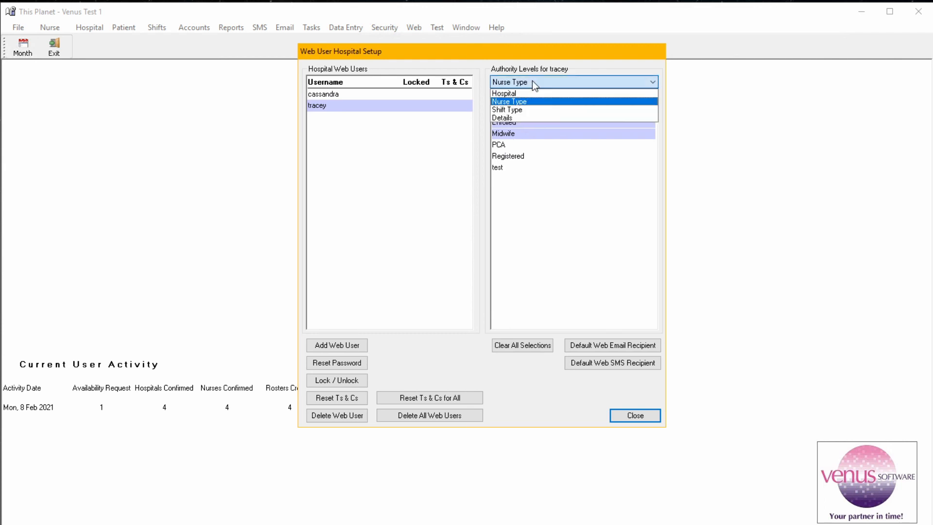
pyautogui.click(514, 94)
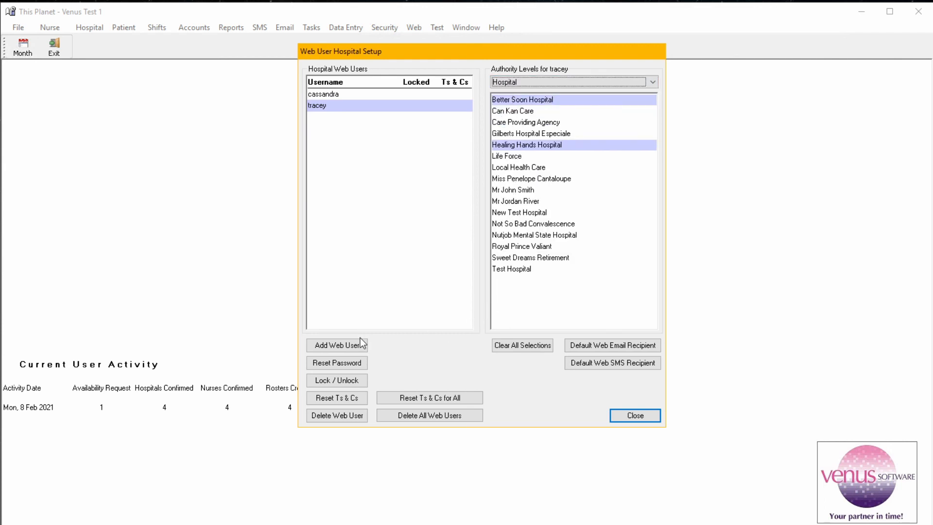
# Step: View the second hospital user's password reset and close it without resetting, and lock and unlock that user's web account
pyautogui.click(337, 363)
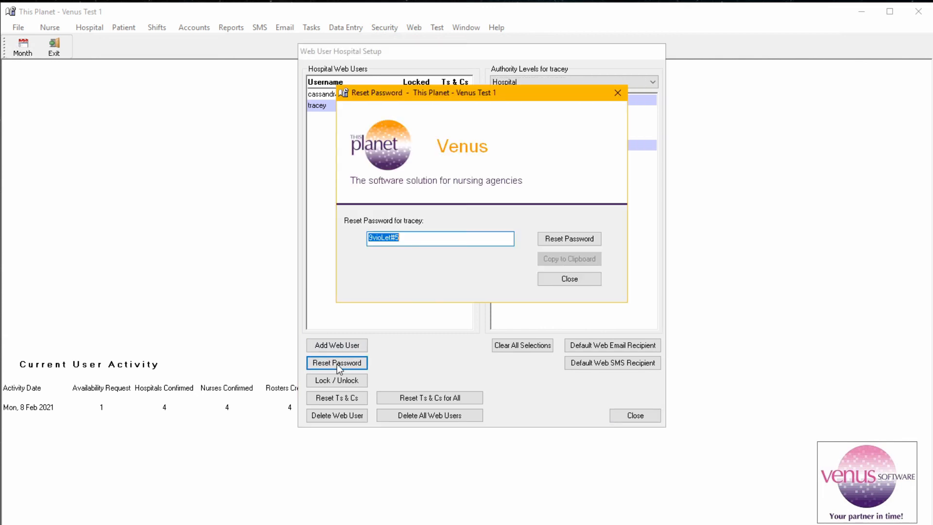
pyautogui.click(568, 279)
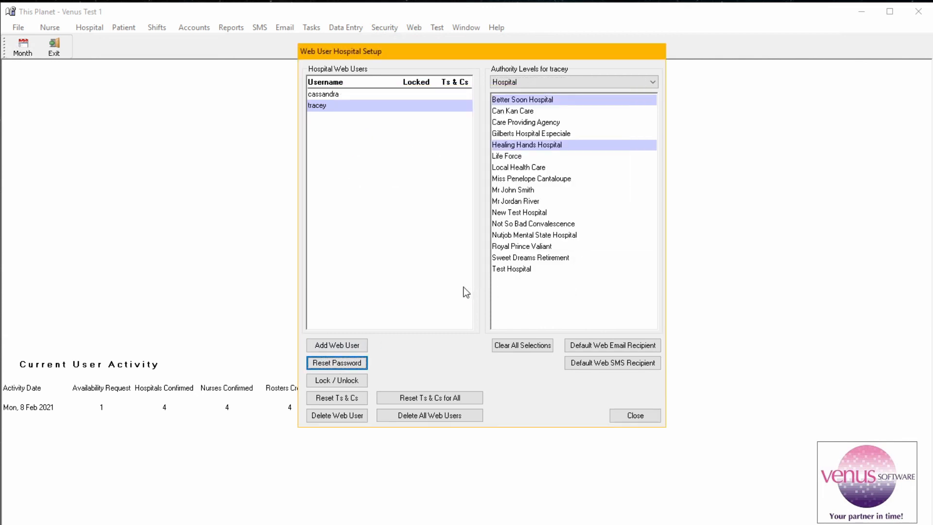
pyautogui.click(349, 380)
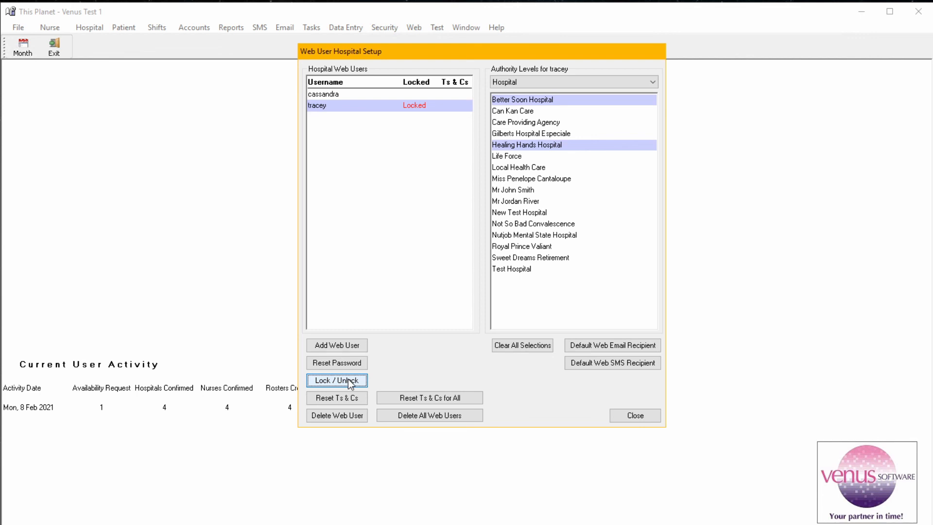
pyautogui.click(349, 381)
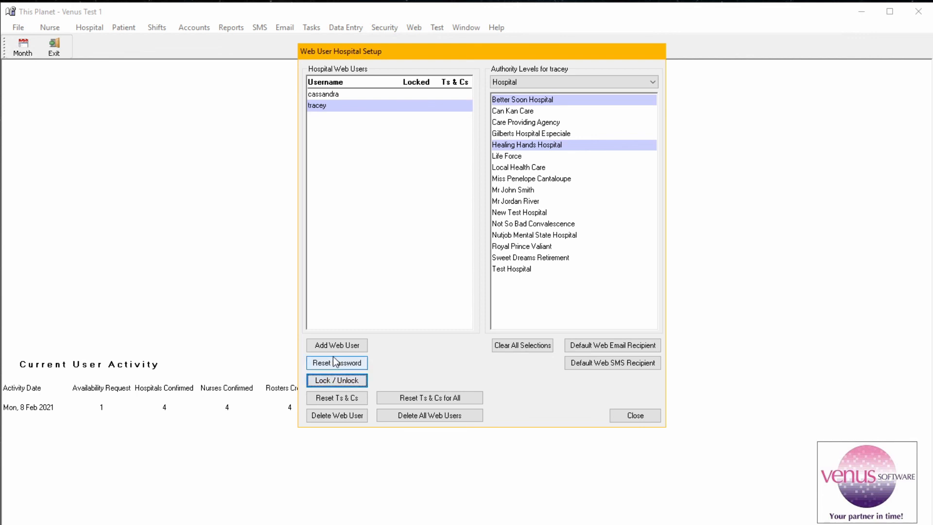